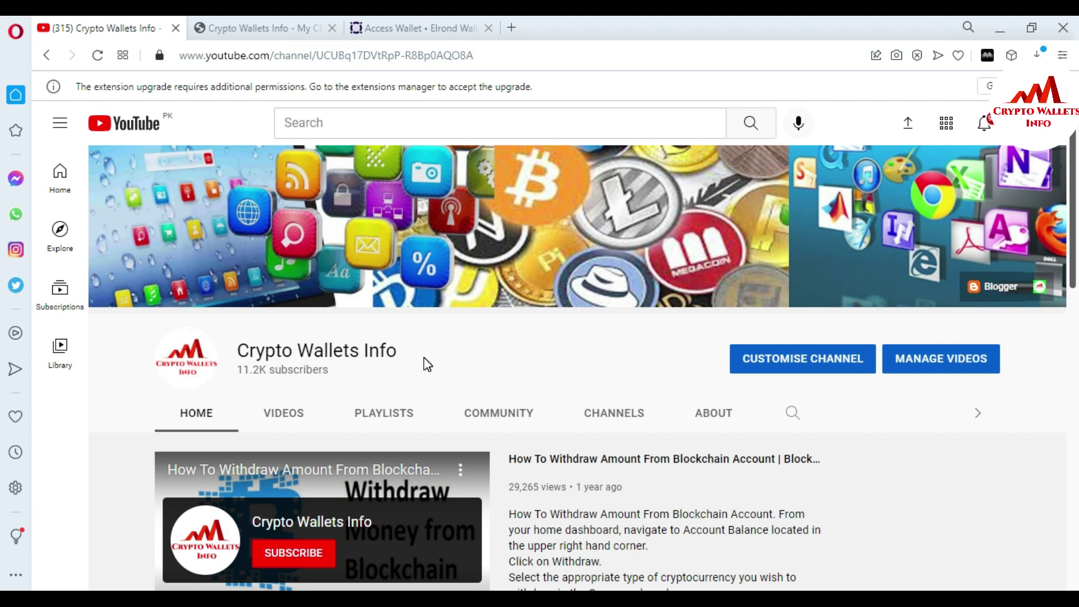
# - Highlight the 'Crypto Wallets Info' channel name, then switch to the cryptowalletsinfo.com tab
pyautogui.click(242, 353)
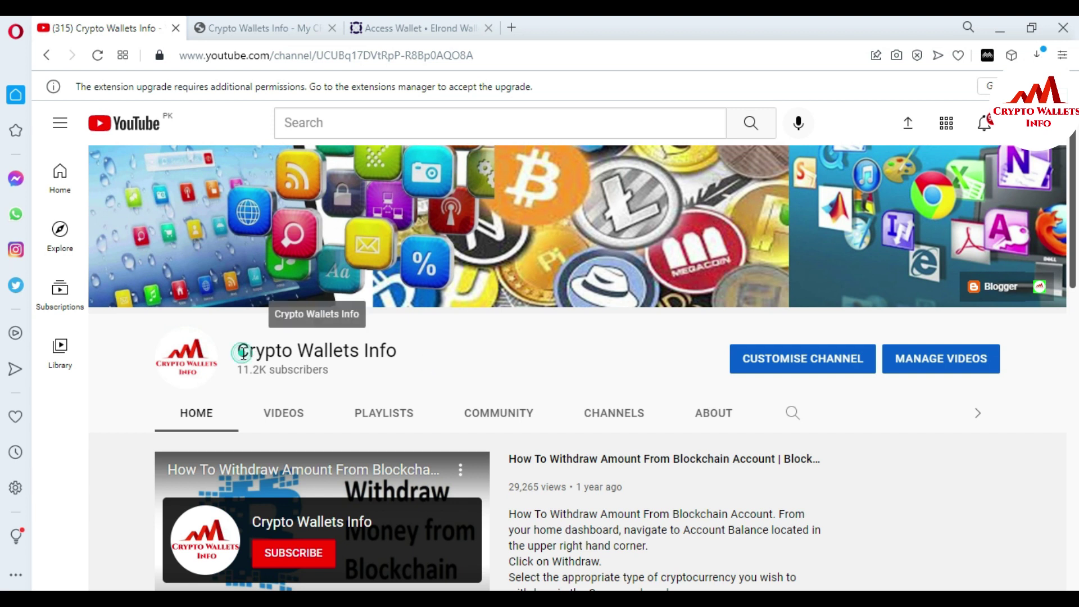
pyautogui.moveTo(243, 352); pyautogui.dragTo(404, 360)
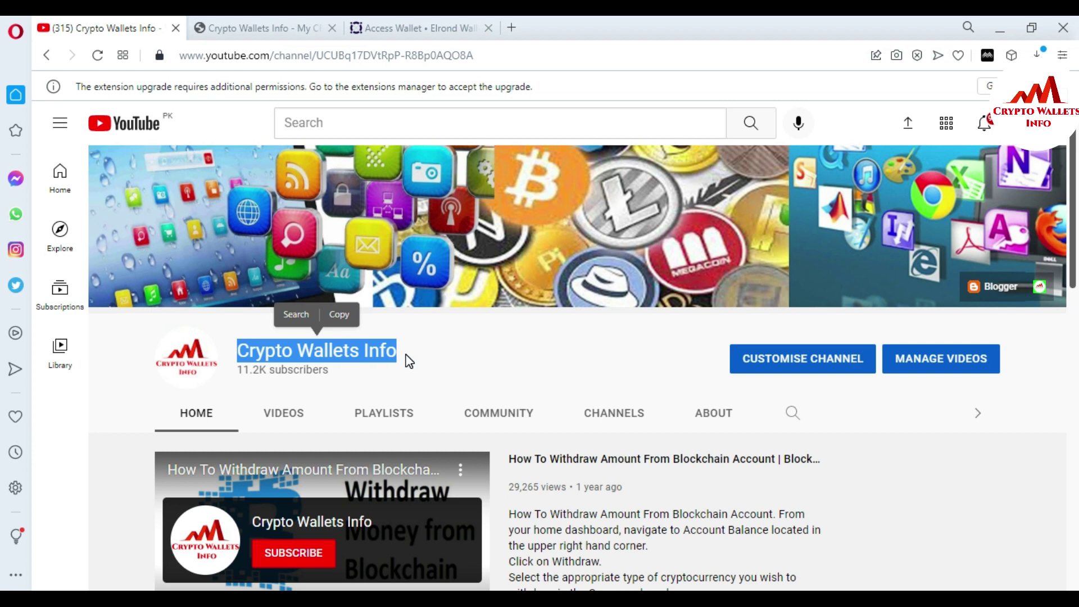
pyautogui.click(205, 25)
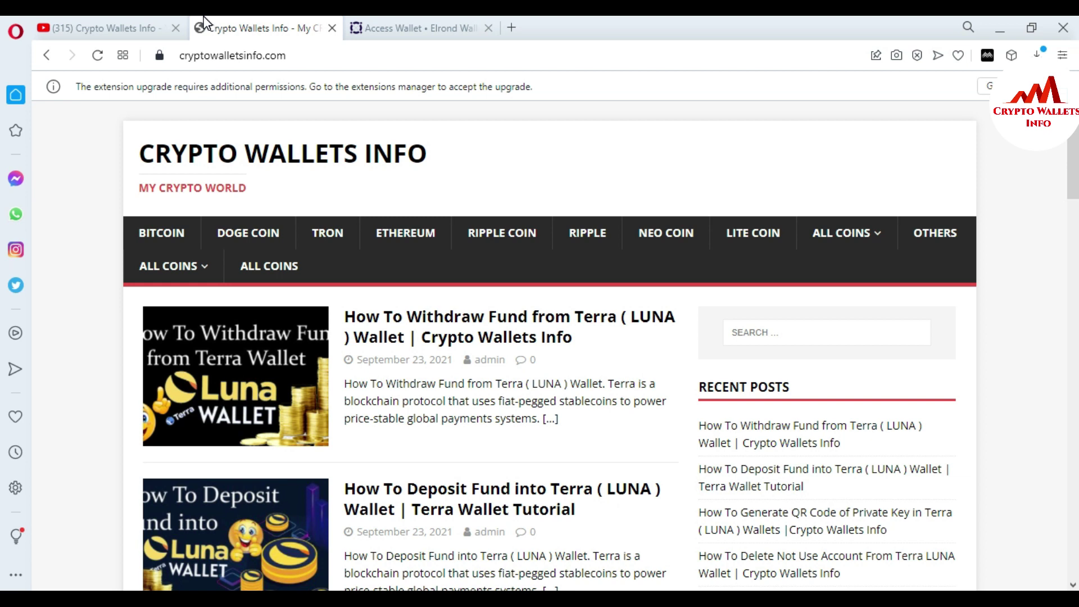
# - Unlock Elrond Wallet using the first downloaded keystore JSON file and the wallet password
pyautogui.click(393, 27)
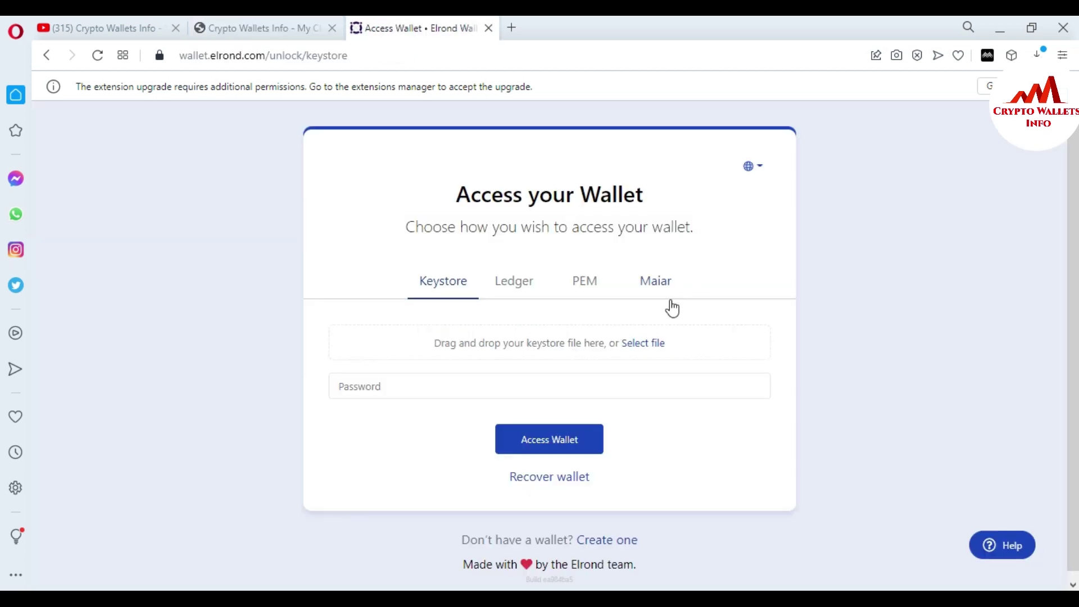
pyautogui.click(643, 343)
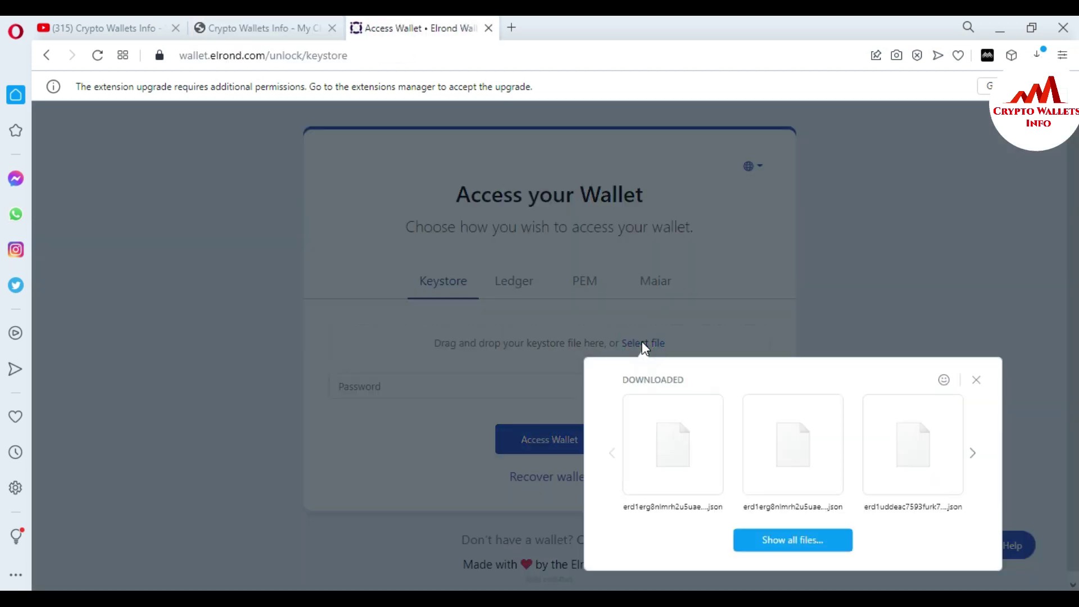
pyautogui.click(677, 423)
pyautogui.click(411, 375)
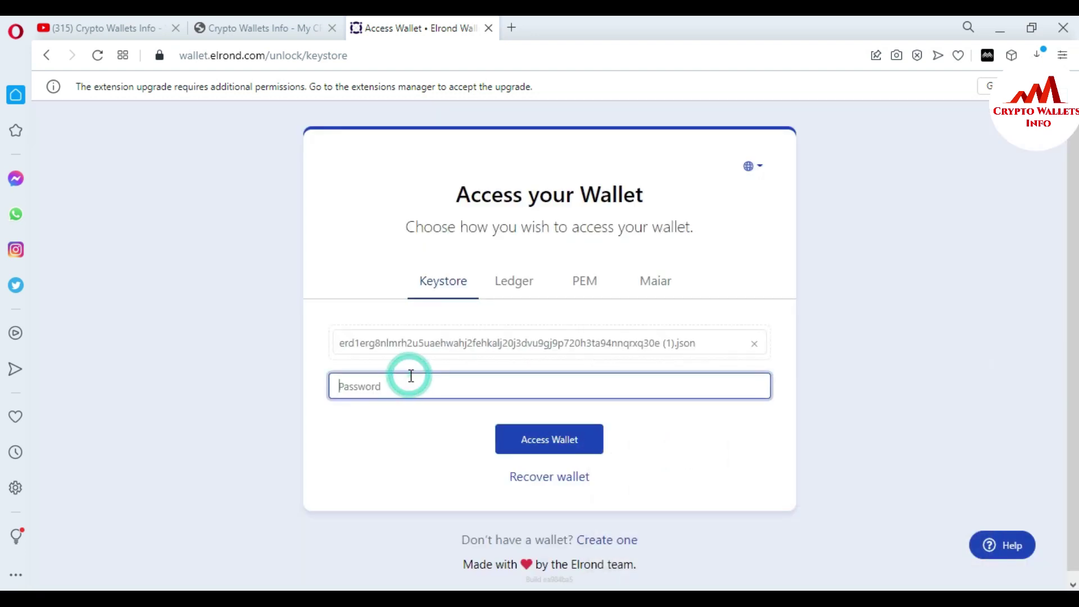
pyautogui.write('a')
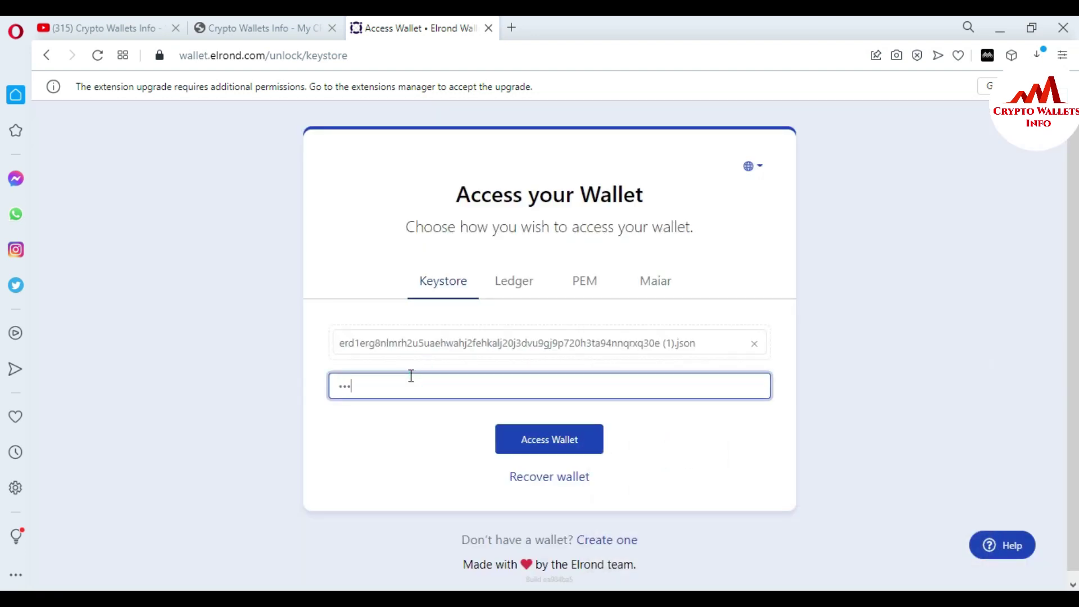
pyautogui.write('aa')
pyautogui.write('a')
pyautogui.write('aaaa')
pyautogui.click(558, 443)
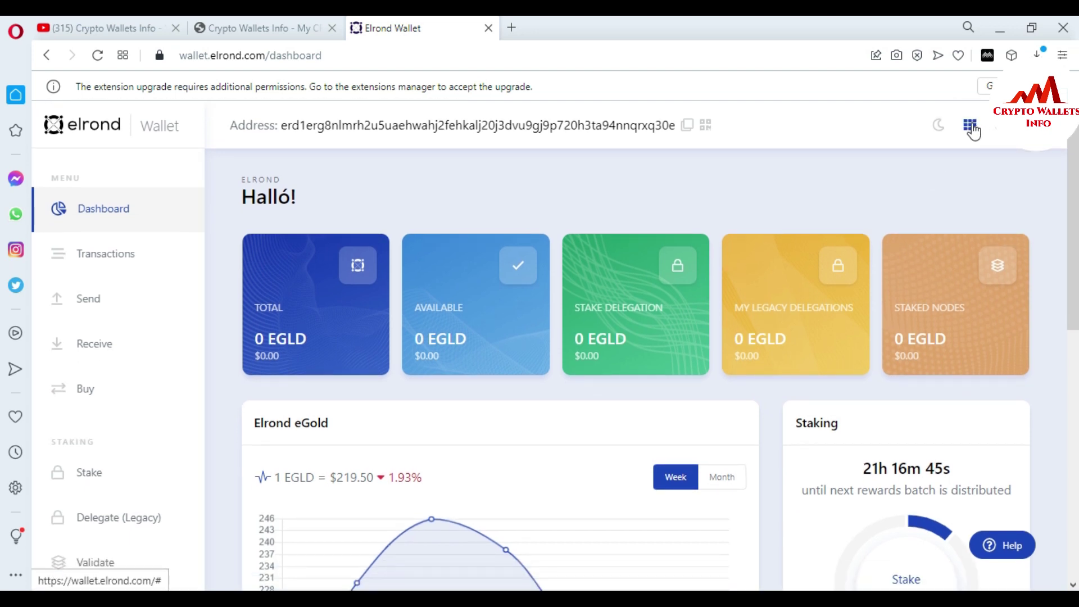
# - Launch Elrond Bridge from the wallet header's app-grid menu
pyautogui.click(971, 128)
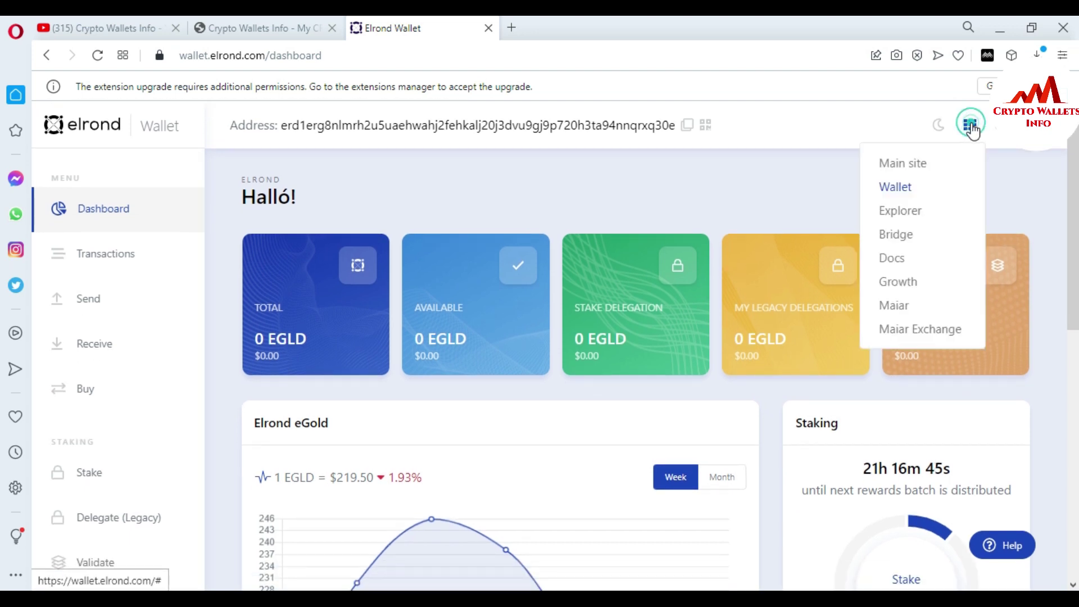
pyautogui.click(911, 236)
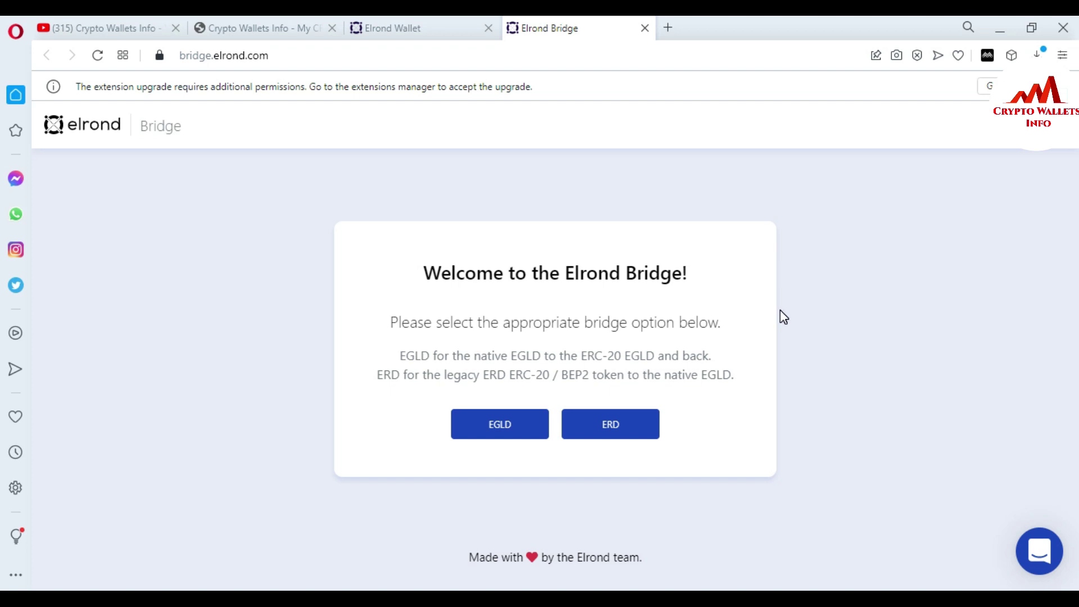
# - Choose the ERD bridge with the ERD BEP2 (Binance Chain) > EGLD Native swap type
pyautogui.click(618, 425)
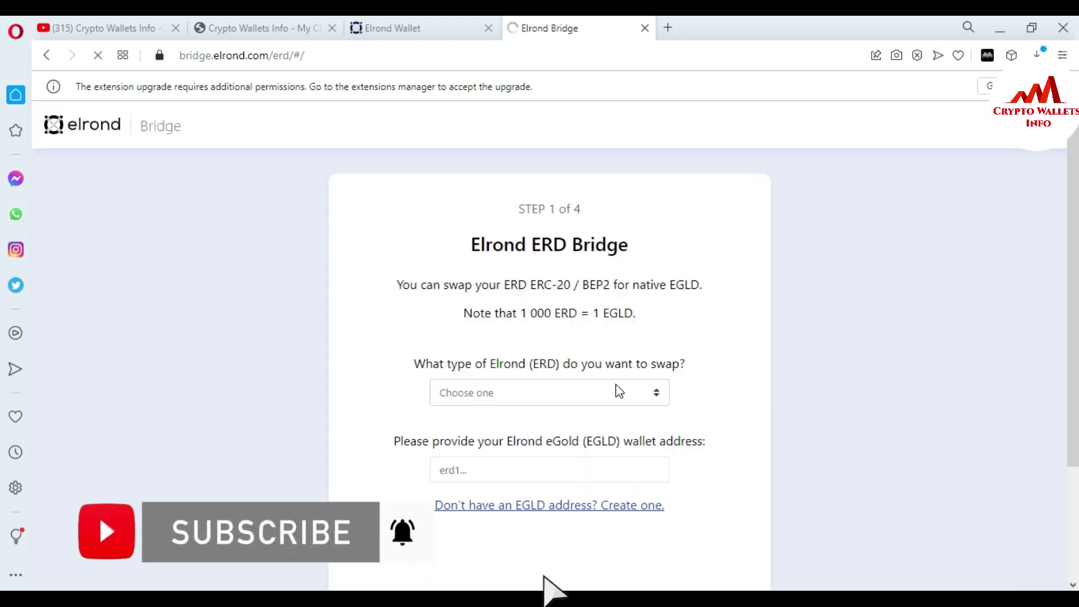
pyautogui.click(619, 391)
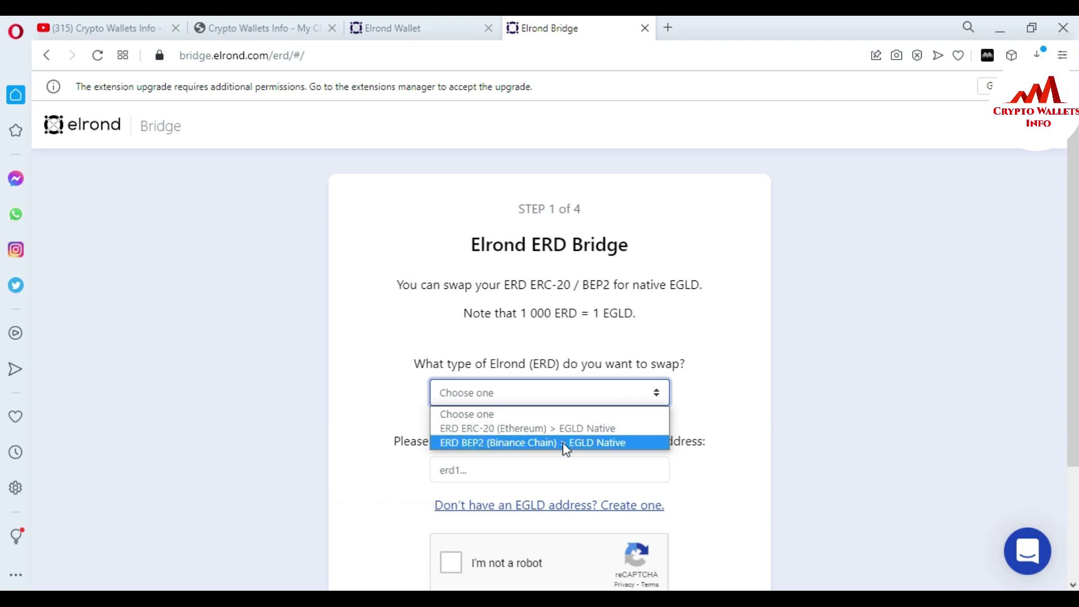
pyautogui.click(528, 444)
# - Fill in the suggested EGLD wallet address, tick I'm not a robot, and submit the swap
pyautogui.click(474, 472)
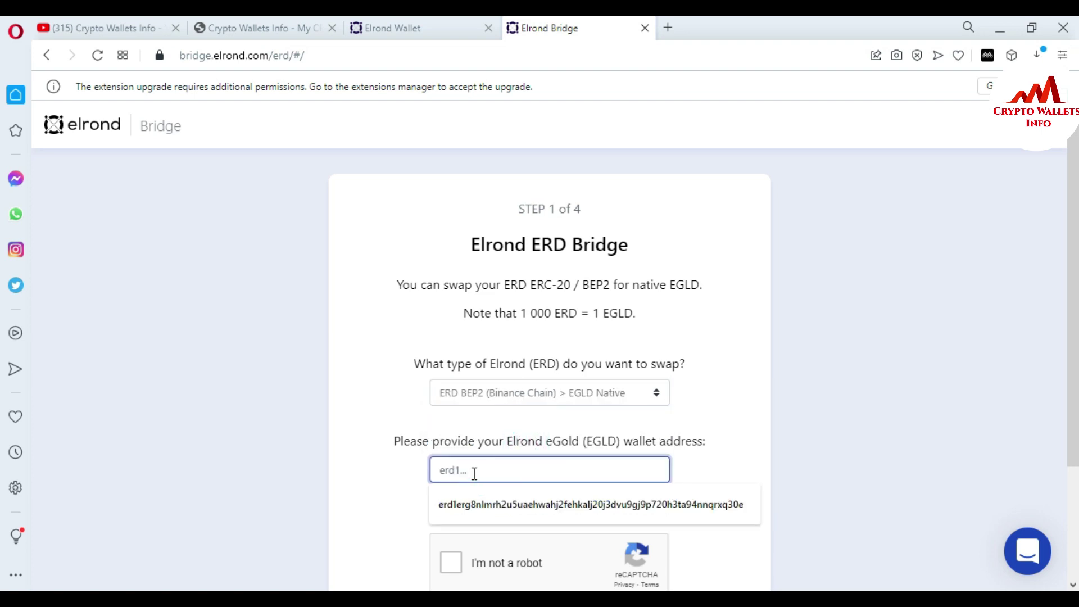
pyautogui.press('Down')
pyautogui.press('Return')
pyautogui.click(803, 491)
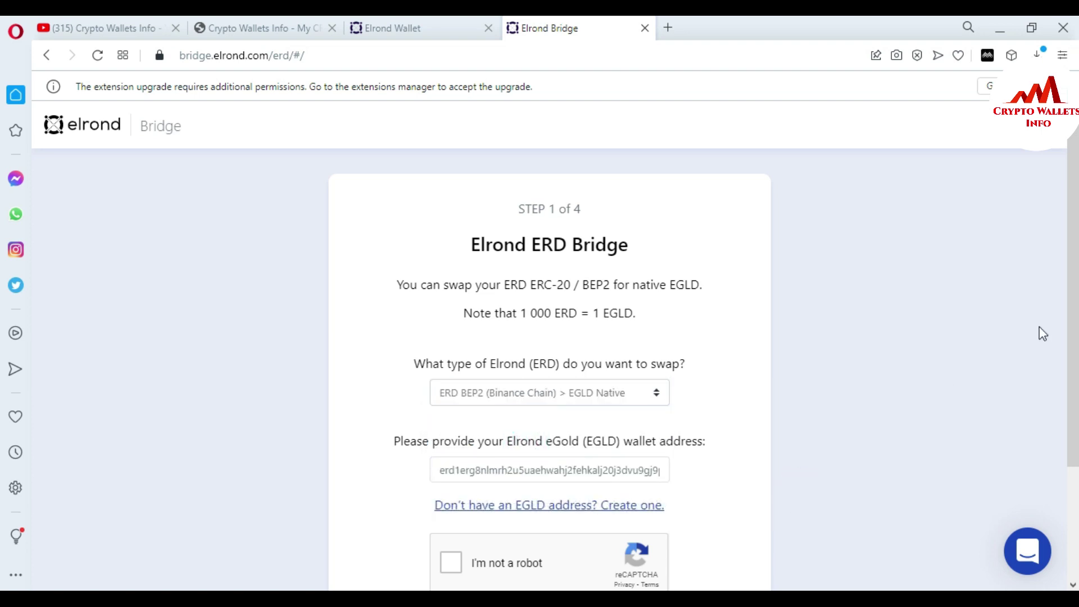
pyautogui.scroll(-2, 1069, 315)
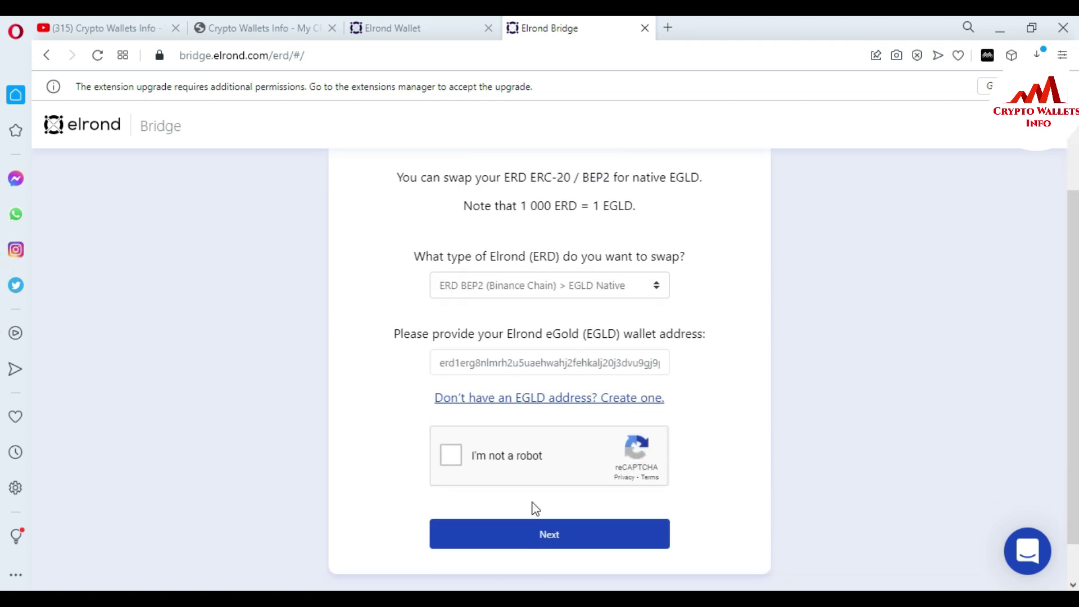
pyautogui.click(452, 452)
pyautogui.click(548, 534)
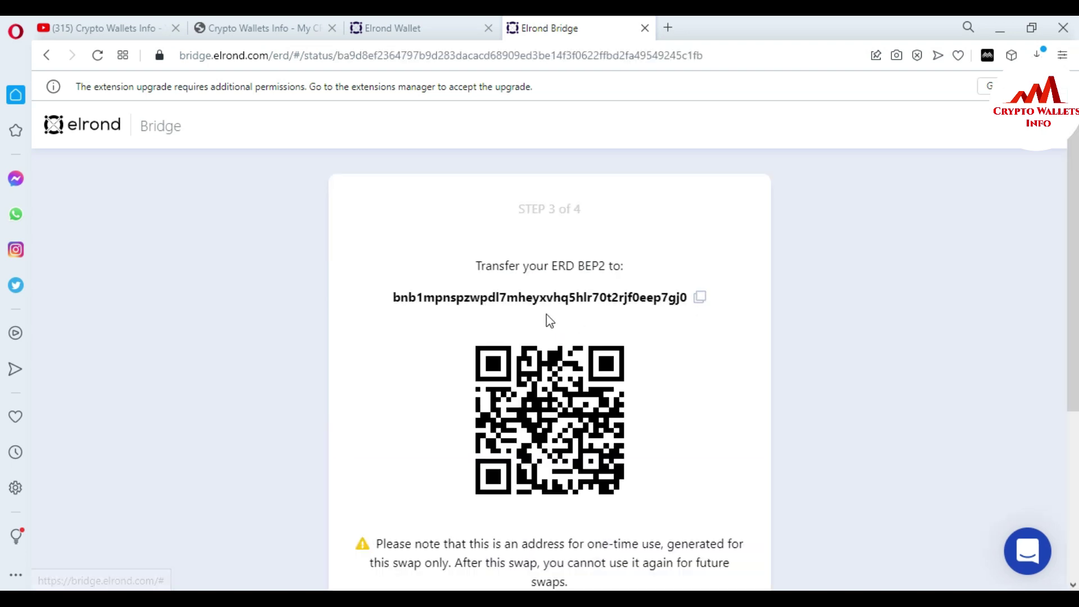
# - Review the Step 3 deposit address and QR code, then return to the YouTube channel
pyautogui.scroll(-4, 5, 248)
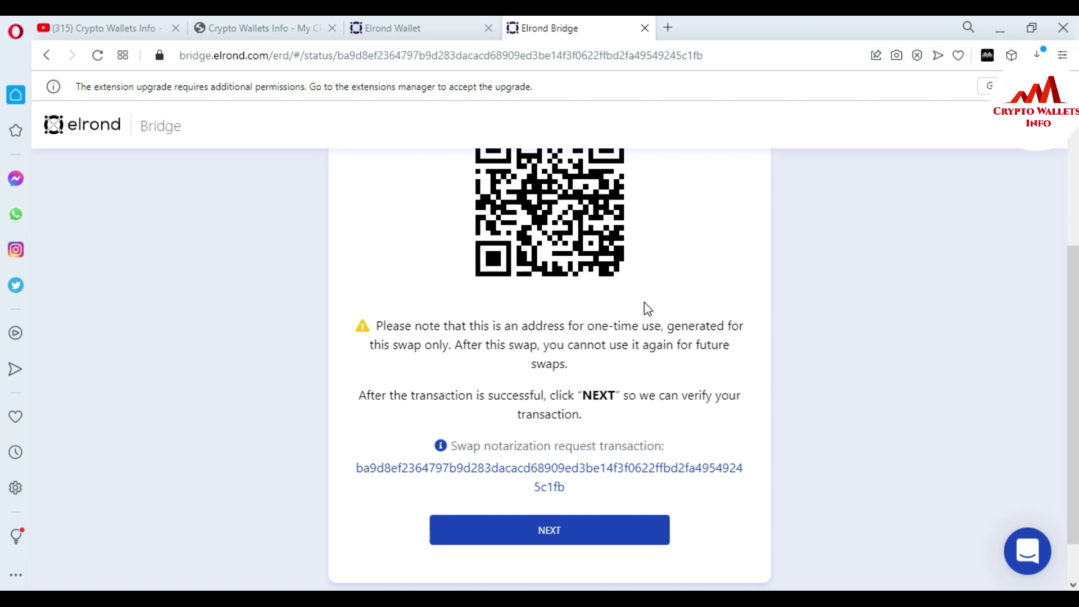
pyautogui.click(109, 17)
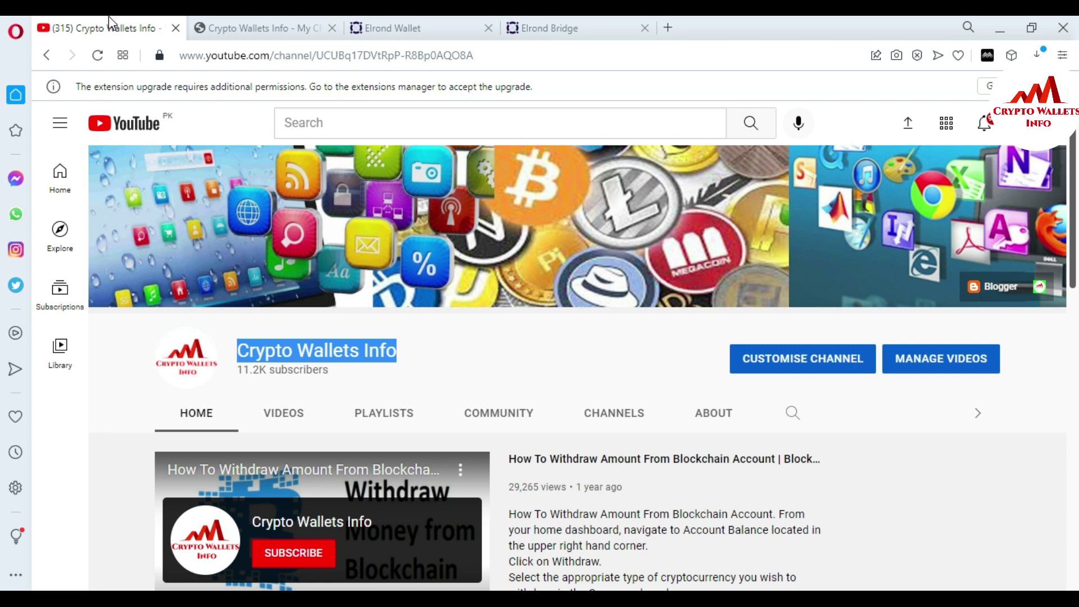
# - Switch to the cryptowalletsinfo.com tab showing recent Terra LUNA posts
pyautogui.click(219, 18)
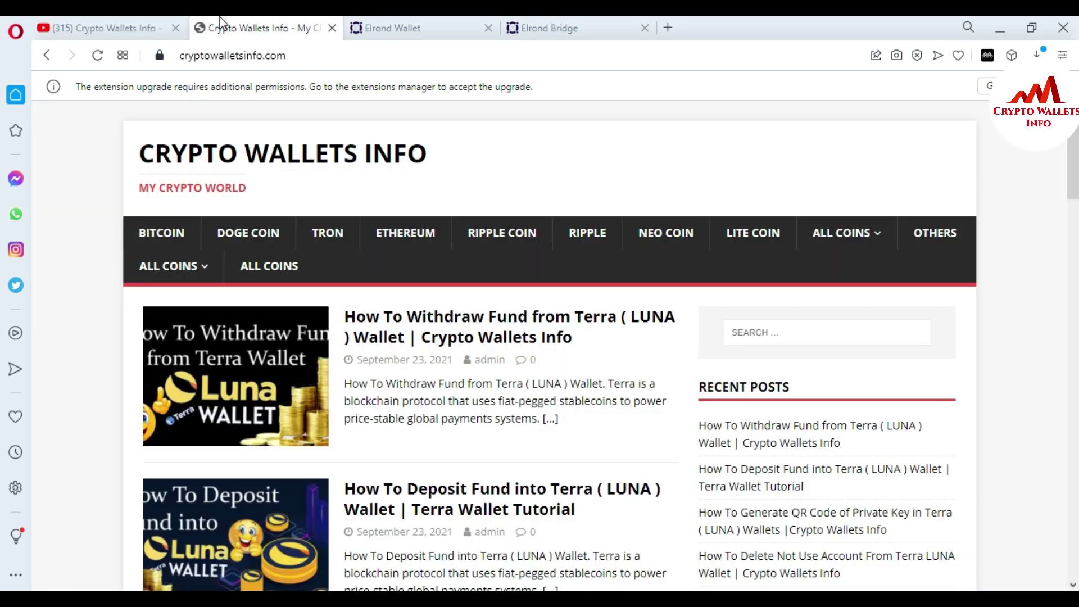